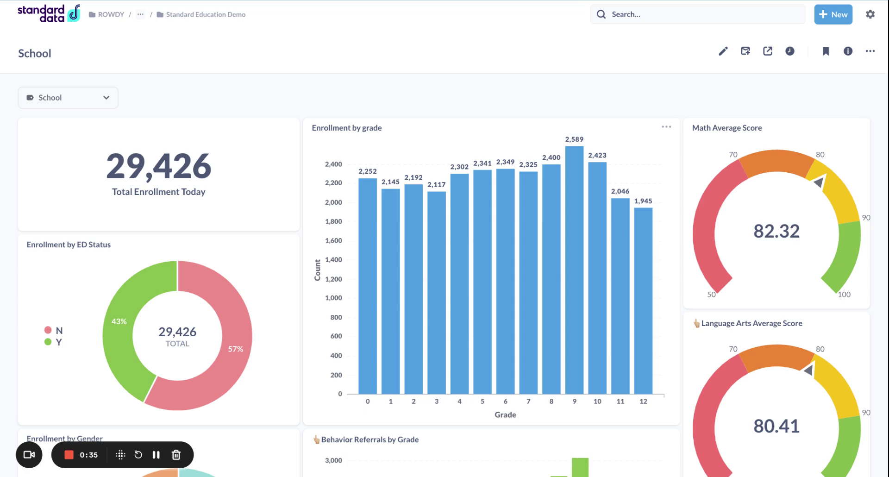
Step: Filter the School dashboard to Brookwood High School and scroll down to the score cards
{"action": "left_click", "coordinate": [106, 97]}
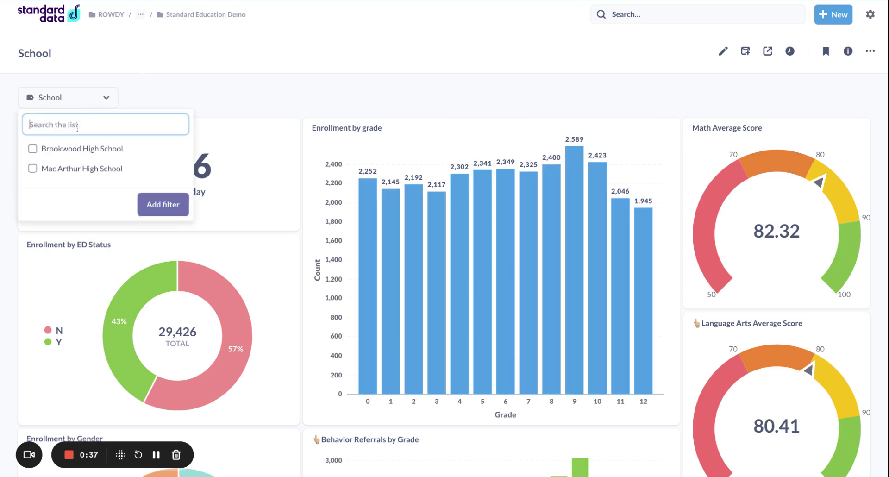
{"action": "left_click", "coordinate": [70, 148]}
{"action": "left_click", "coordinate": [179, 201]}
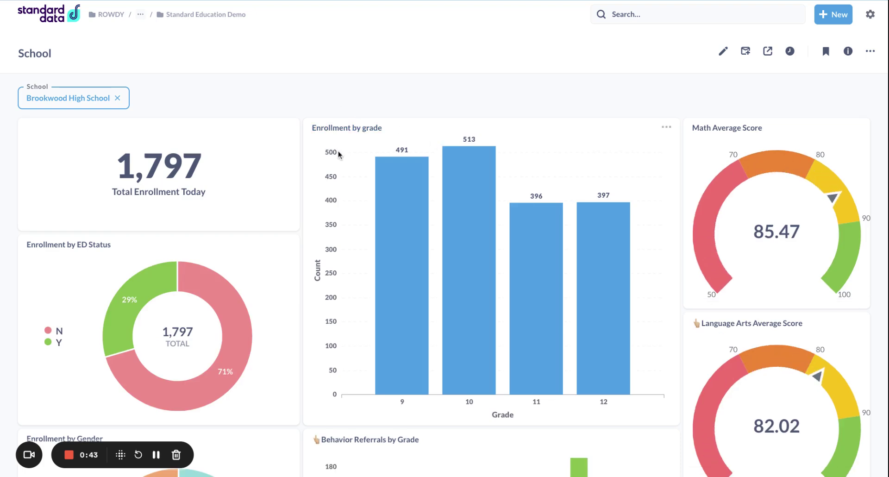
{"action": "scroll", "coordinate": [338, 152], "scroll_direction": "down", "scroll_amount": 2}
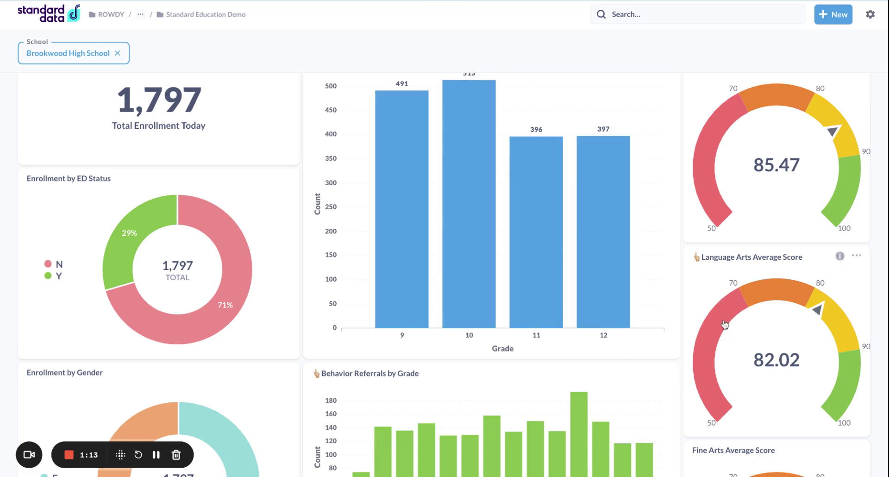
{"action": "left_click", "coordinate": [725, 324]}
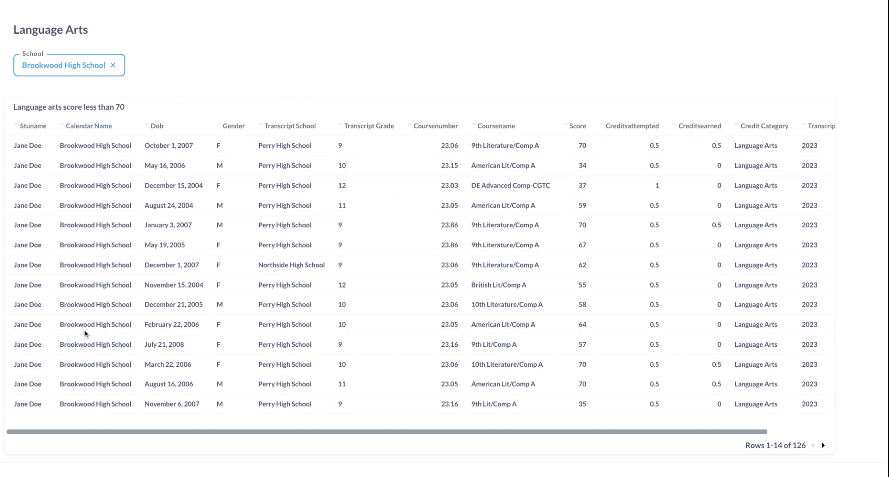
{"action": "left_click", "coordinate": [76, 67]}
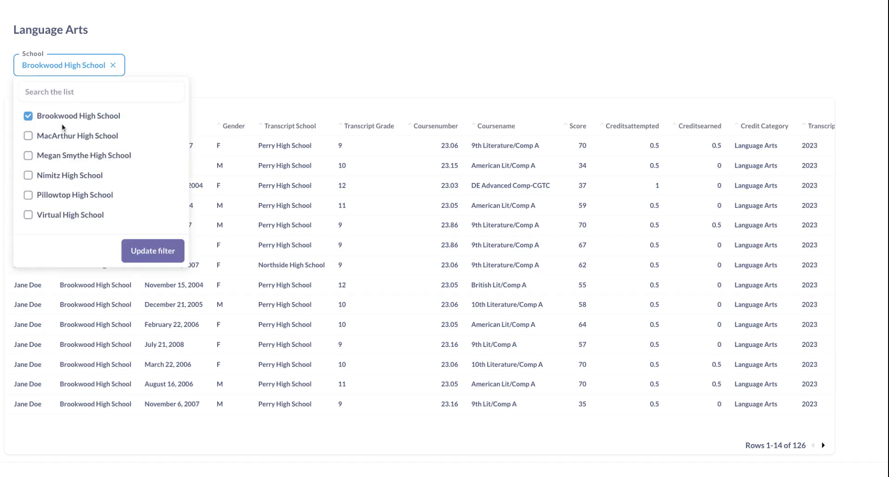
{"action": "left_click", "coordinate": [60, 135]}
{"action": "left_click", "coordinate": [79, 117]}
{"action": "left_click", "coordinate": [153, 251]}
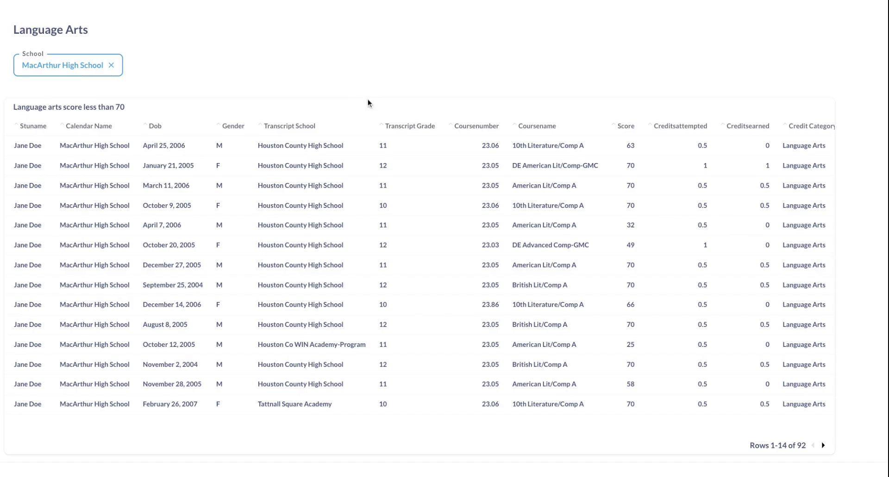
{"action": "key", "text": "alt+Left"}
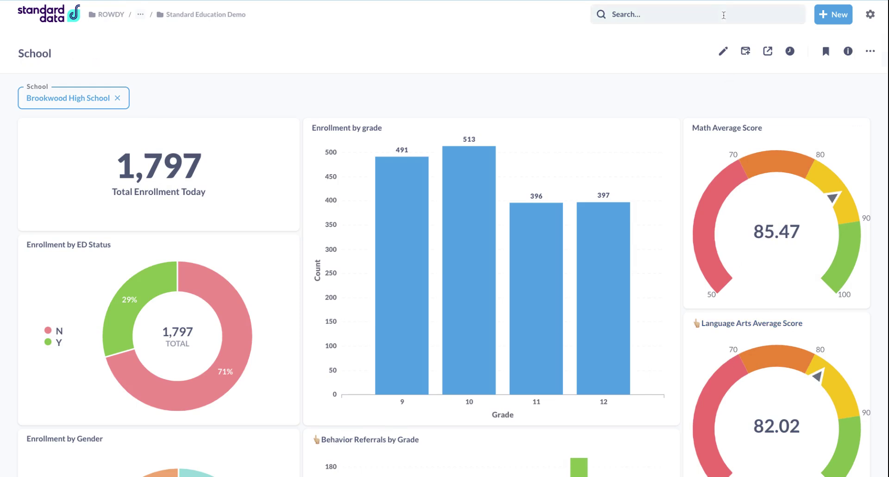
Step: Enter dashboard edit mode and show the Language Arts Average Score card's click behavior
{"action": "left_click", "coordinate": [723, 52]}
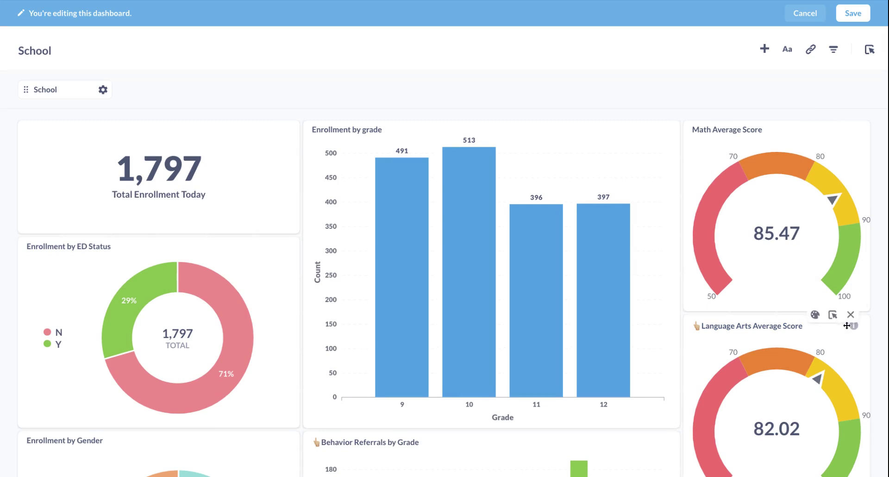
{"action": "scroll", "coordinate": [836, 322], "scroll_direction": "down", "scroll_amount": 1}
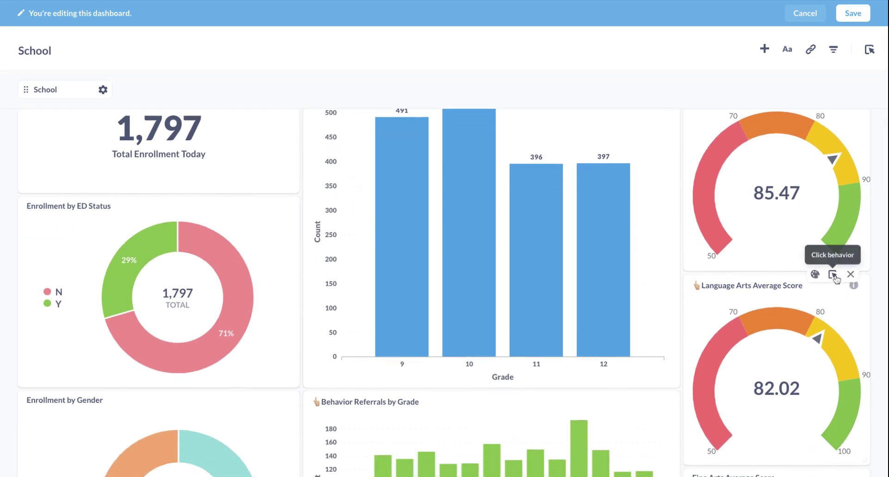
{"action": "left_click", "coordinate": [832, 275]}
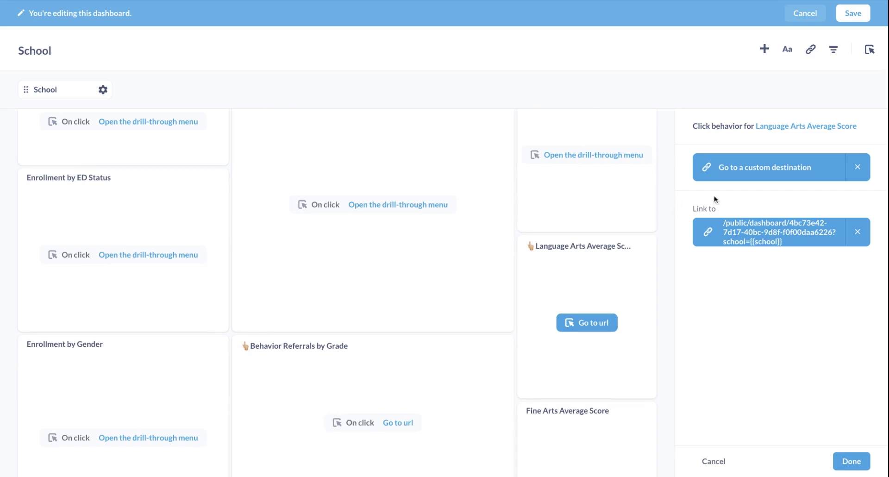
Step: Append #hide_parameters=school to the Language Arts card's custom link URL and save the dashboard
{"action": "left_click", "coordinate": [763, 232]}
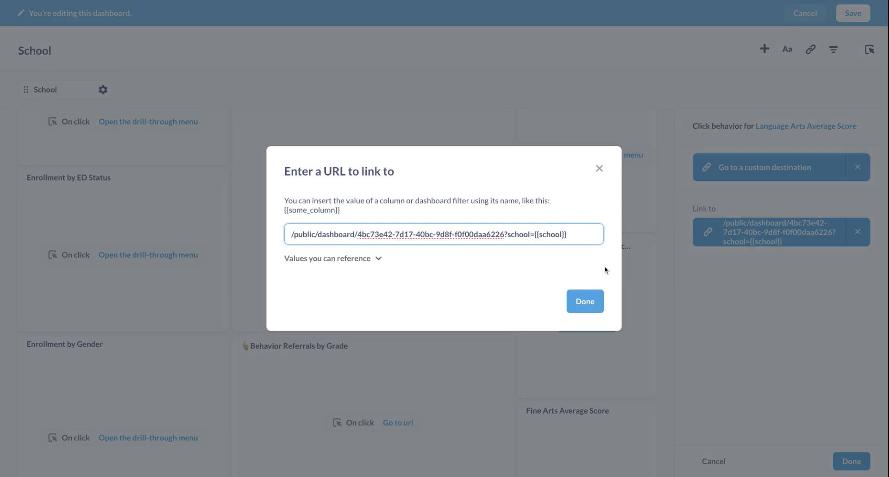
{"action": "type", "text": "#hide_parameters=school"}
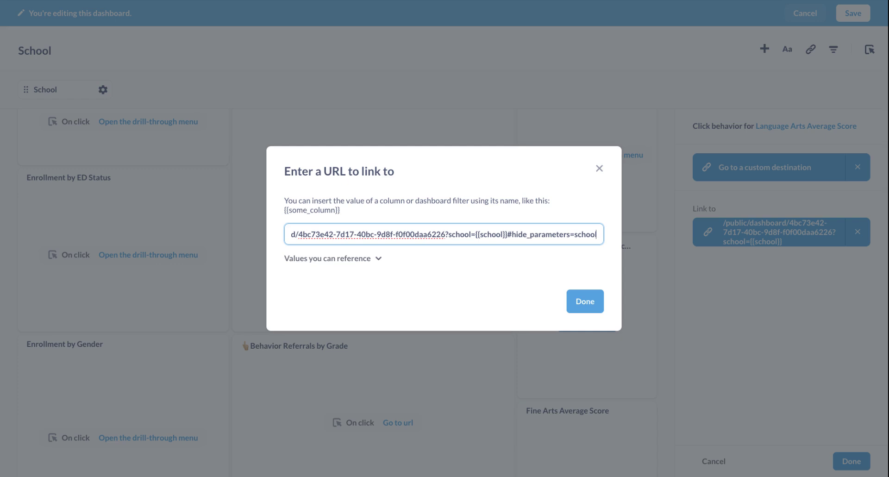
{"action": "left_click_drag", "start_coordinate": [507, 233], "coordinate": [604, 237]}
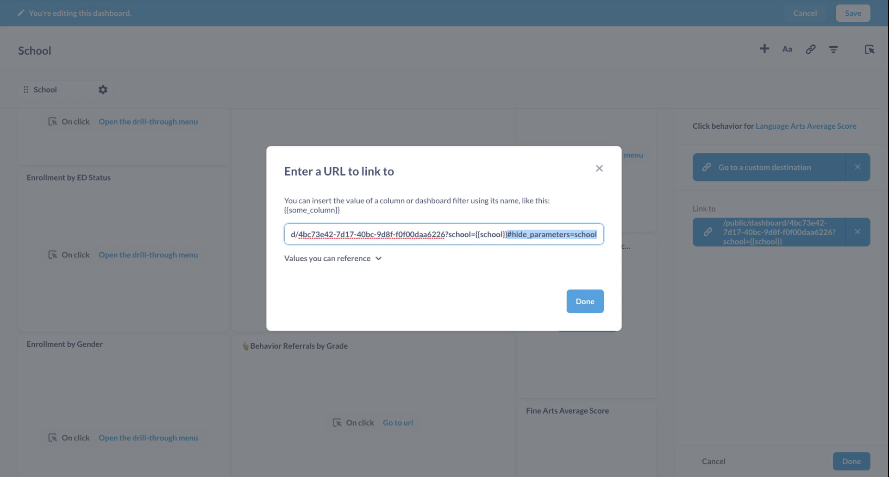
{"action": "left_click", "coordinate": [591, 301]}
{"action": "left_click", "coordinate": [854, 14]}
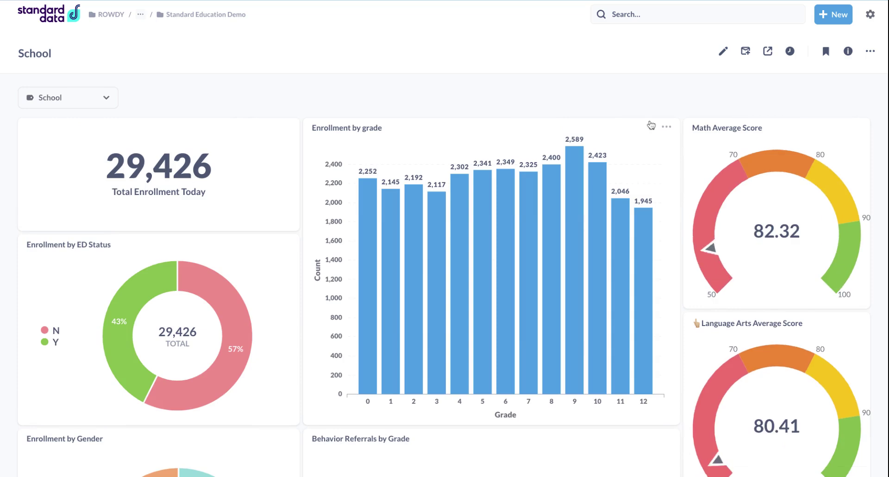
{"action": "left_click", "coordinate": [726, 386]}
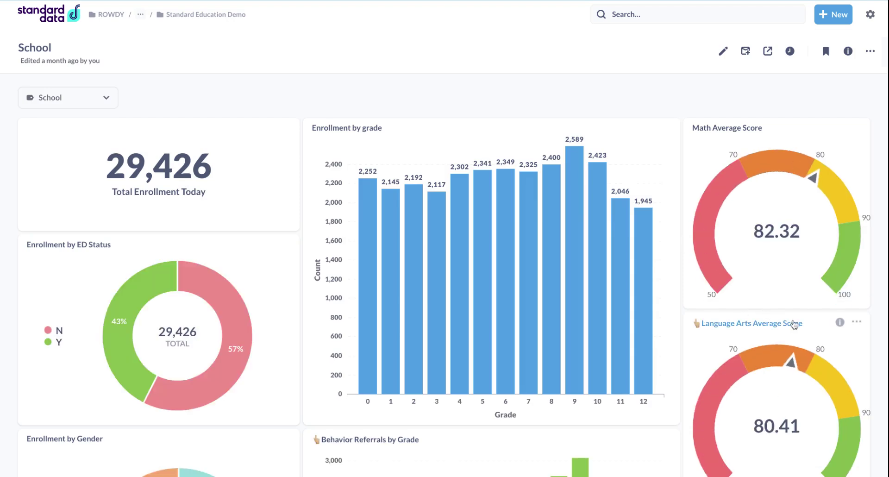
Step: Re-enter edit mode and open the Language Arts card's link URL setting
{"action": "left_click", "coordinate": [723, 50]}
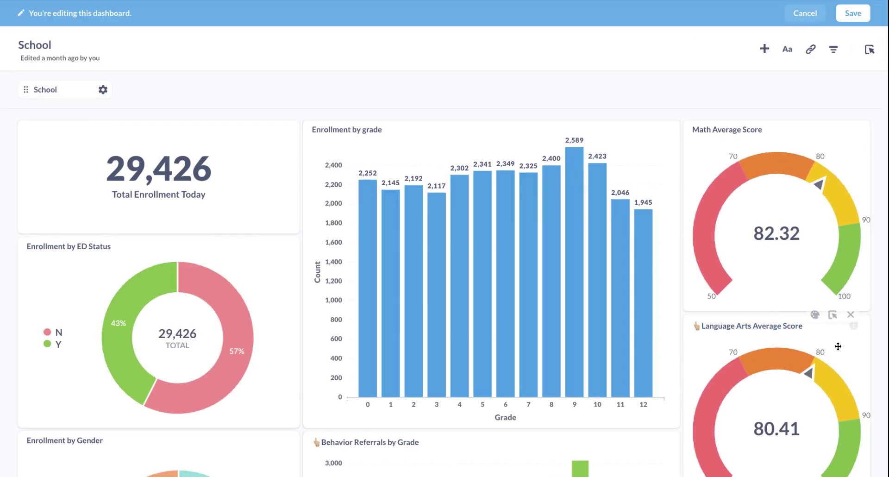
{"action": "left_click", "coordinate": [833, 315]}
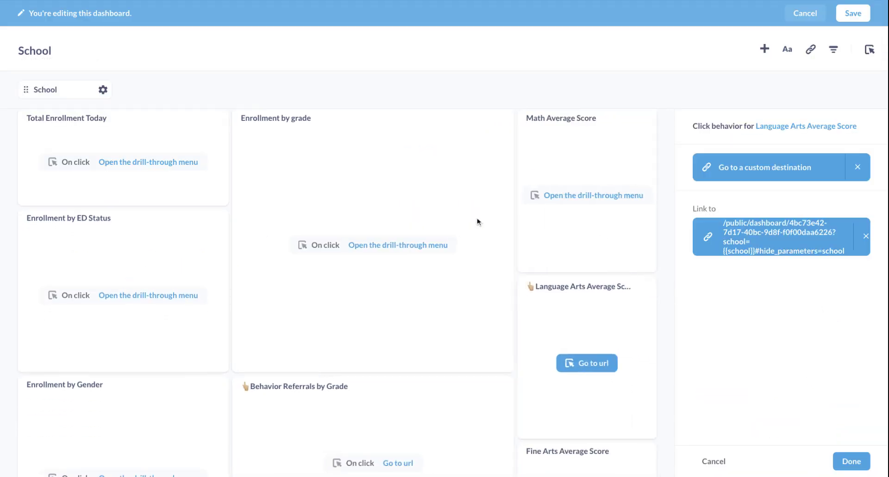
{"action": "left_click", "coordinate": [736, 236]}
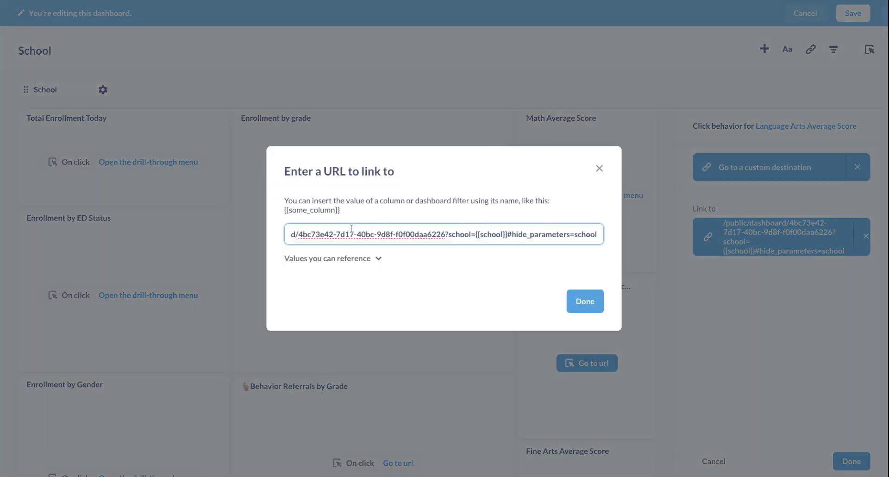
Step: Check that the URL still ends with #hide_parameters=school and confirm it unchanged
{"action": "left_click", "coordinate": [475, 236]}
{"action": "key", "text": "shift+Right"}
{"action": "key", "text": "shift+Right"}
{"action": "key", "text": "shift+Right"}
{"action": "key", "text": "shift+Right"}
{"action": "key", "text": "shift+Right"}
{"action": "key", "text": "shift+Right"}
{"action": "key", "text": "shift+Right"}
{"action": "key", "text": "shift+Right"}
{"action": "key", "text": "shift+Right"}
{"action": "key", "text": "shift+Right"}
{"action": "key", "text": "shift+Right"}
{"action": "key", "text": "shift+Right"}
{"action": "key", "text": "shift+Right"}
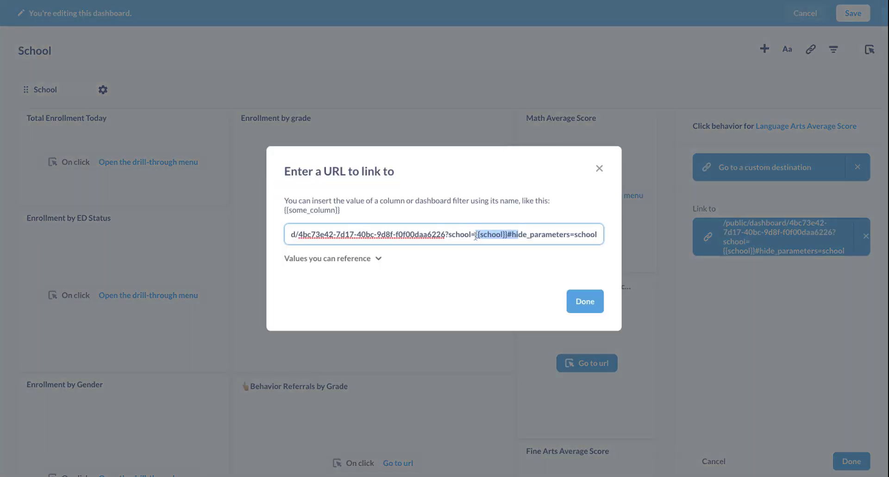
{"action": "left_click", "coordinate": [505, 235]}
{"action": "left_click", "coordinate": [510, 234]}
{"action": "key", "text": "shift+End"}
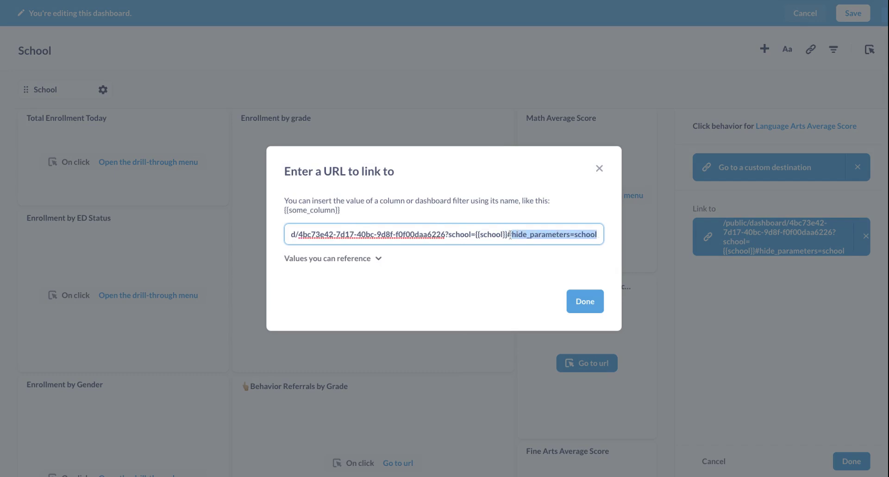
{"action": "left_click", "coordinate": [597, 233]}
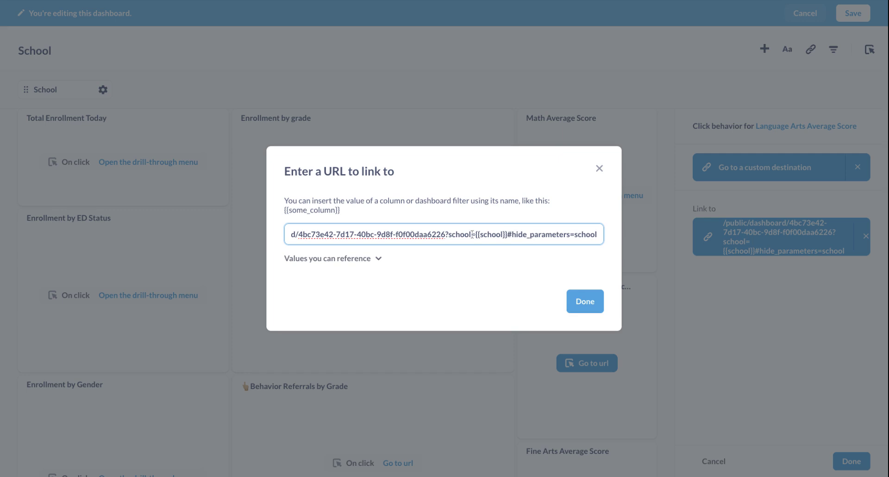
{"action": "left_click", "coordinate": [510, 234]}
{"action": "key", "text": "shift+End"}
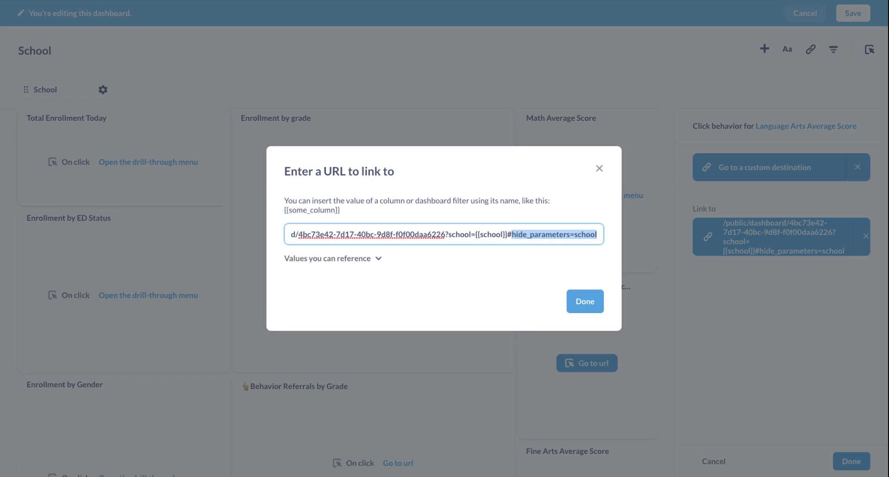
{"action": "left_click", "coordinate": [579, 303]}
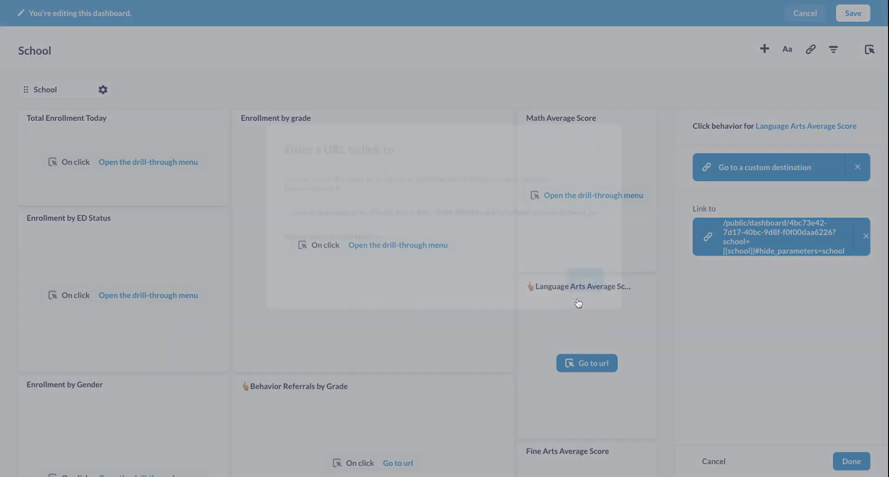